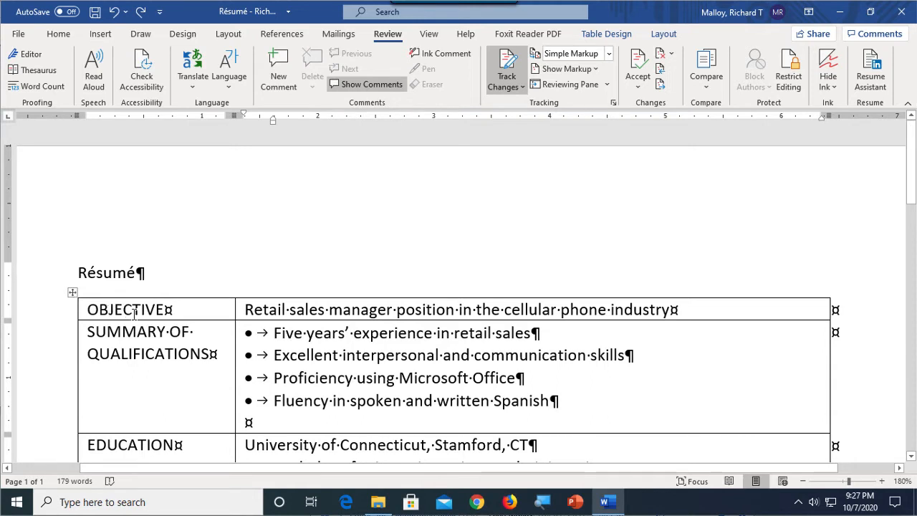
Step: Insert a new row above the OBJECTIVE row of the résumé table
click(156, 309)
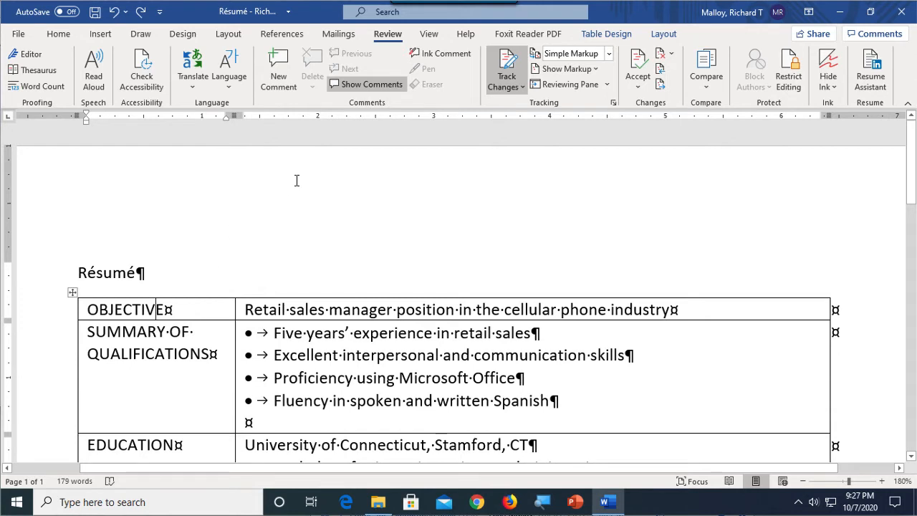
click(663, 34)
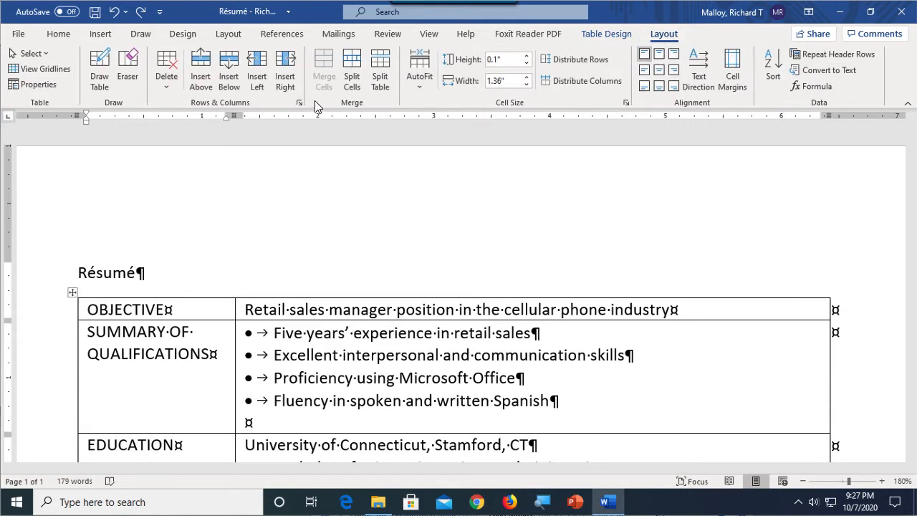
click(201, 66)
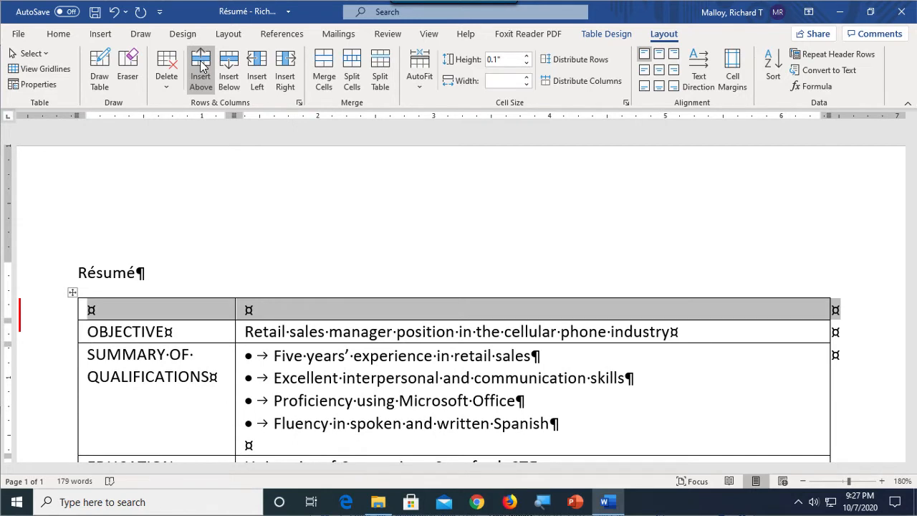
click(294, 355)
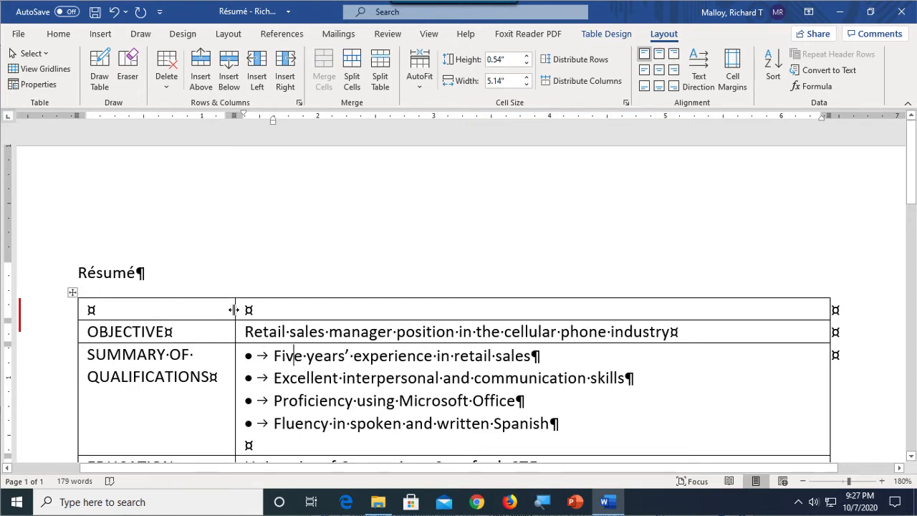
drag(234, 309, 272, 310)
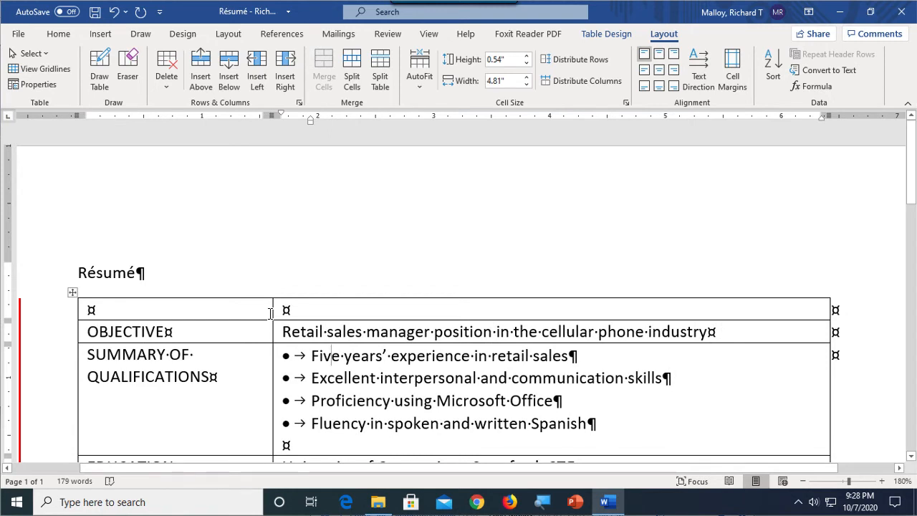
key(ctrl+z)
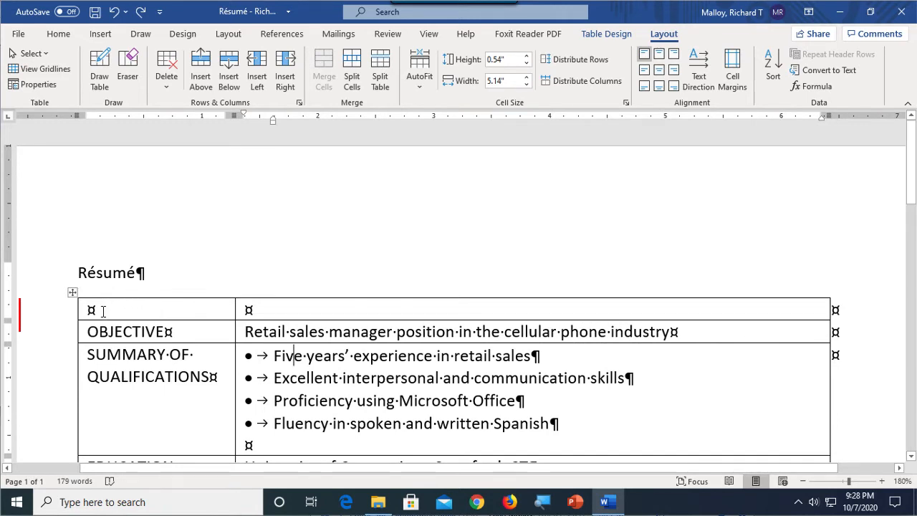
Step: Widen the new row's first cell so its border sits near the middle of the table
click(101, 311)
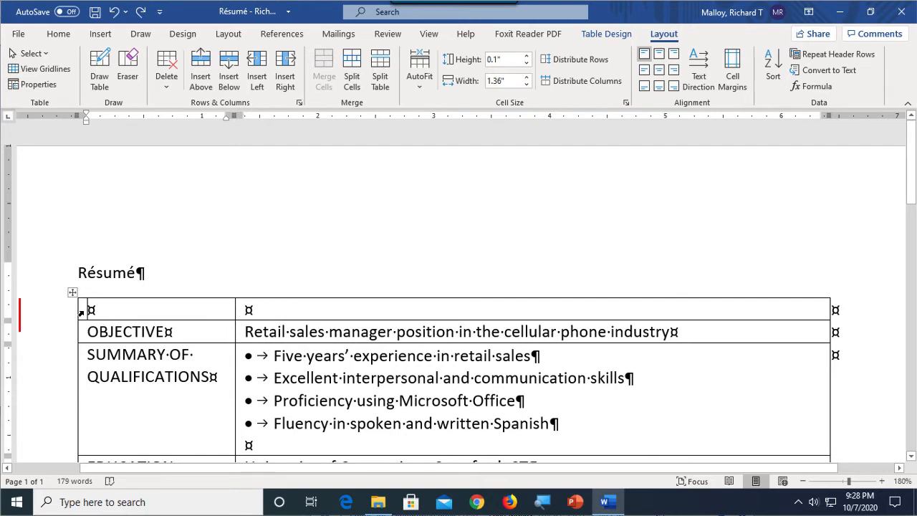
click(81, 313)
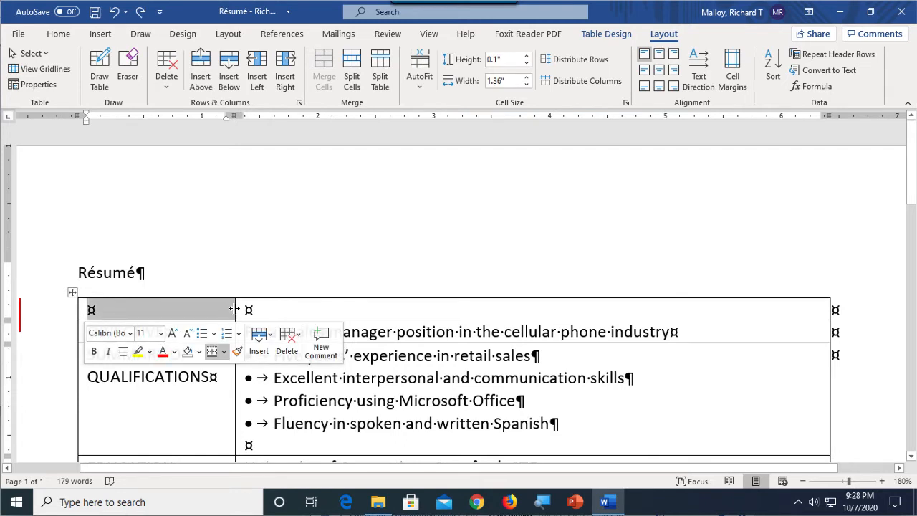
drag(233, 308, 439, 311)
click(160, 306)
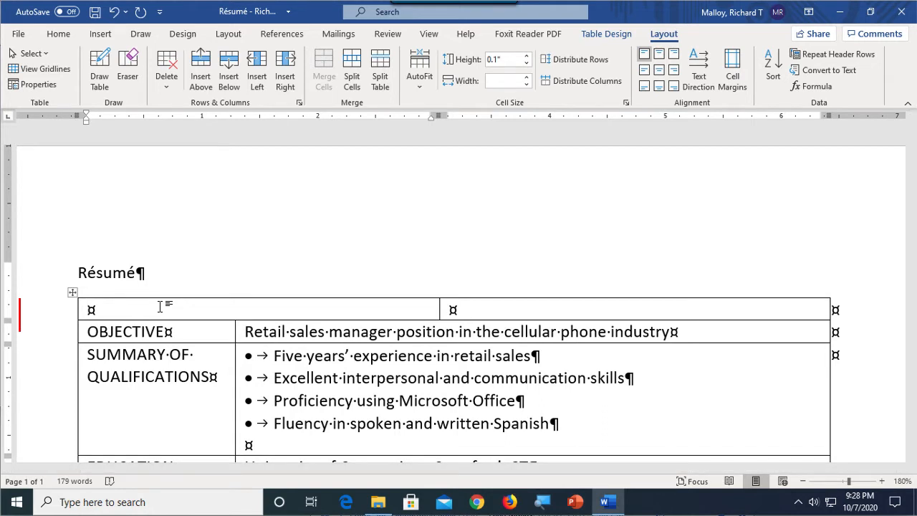
Step: Enter the person's full name and, on a second line, their street address in the new row's first cell
key(Return)
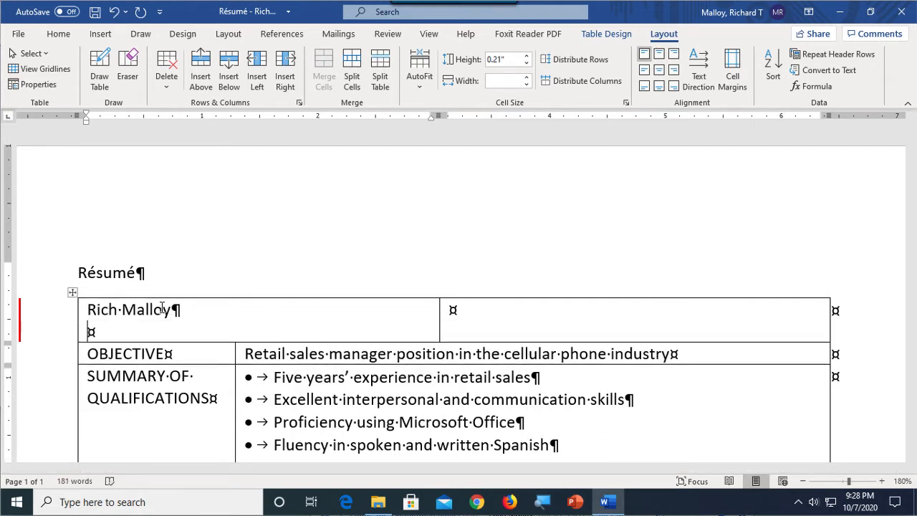
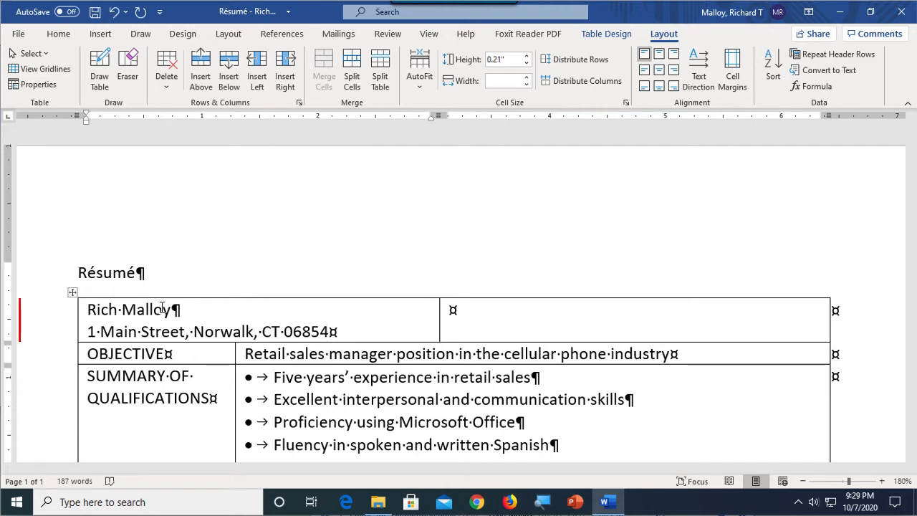
Step: Paste the person's phone number and e-mail address on two lines into the new row's second cell
key(Tab)
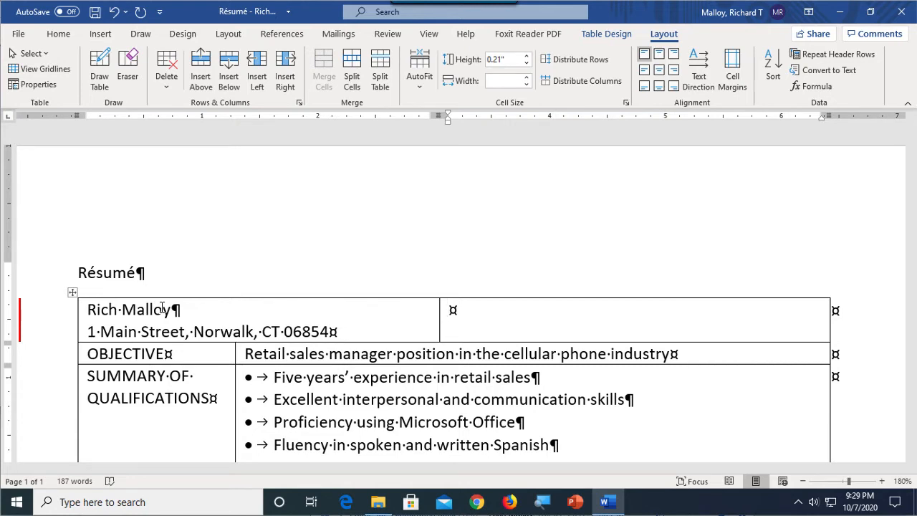
key(ctrl+v)
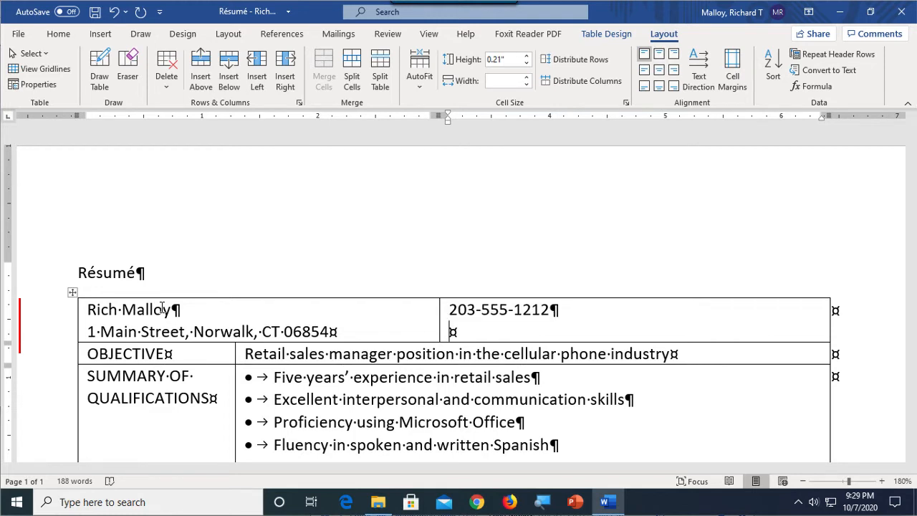
key(ctrl+v)
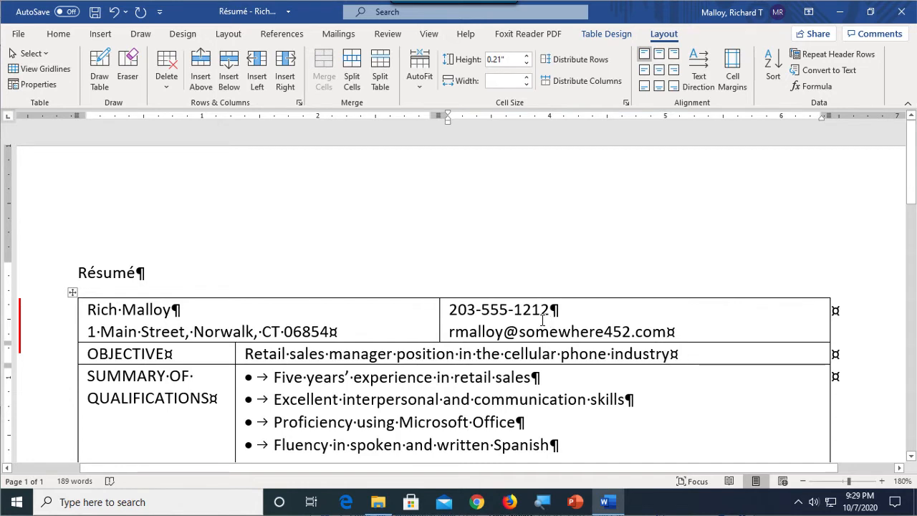
Step: Right-align the phone number and e-mail address in the second cell
drag(530, 310, 546, 316)
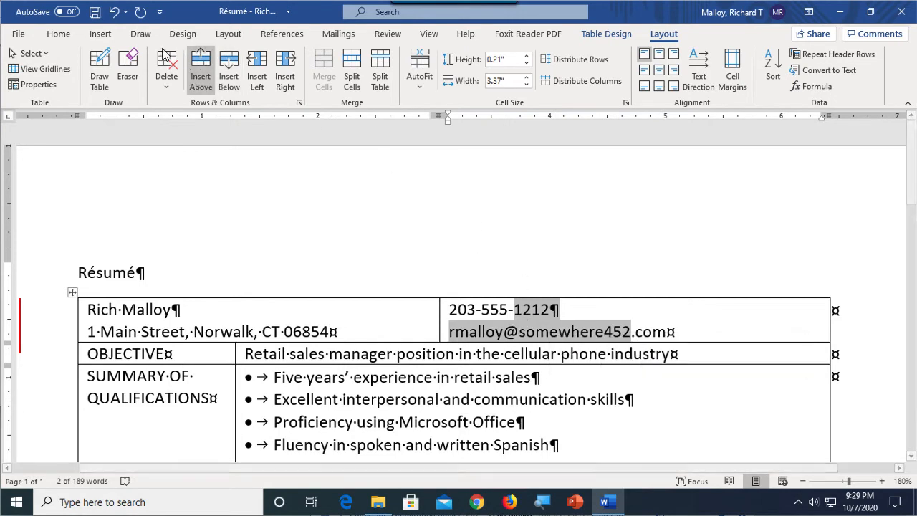
click(59, 34)
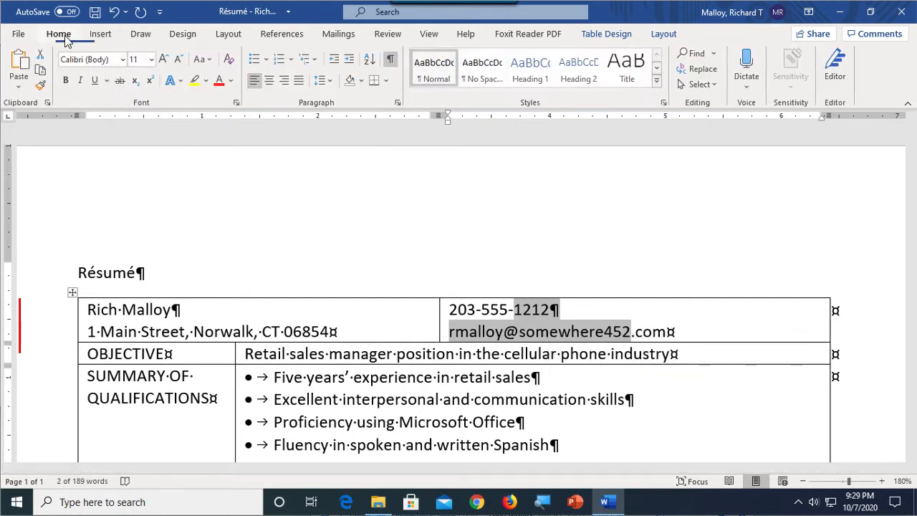
click(287, 83)
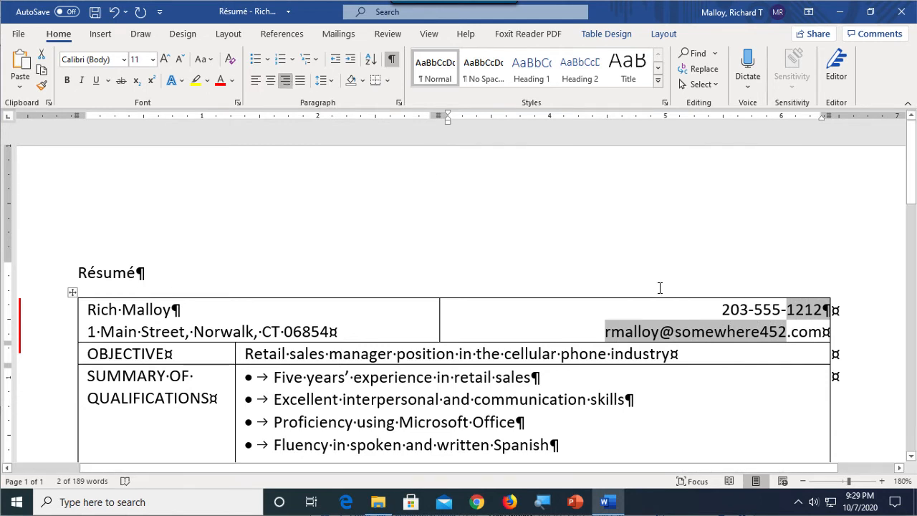
Step: Retype the final letter of the e-mail address so it becomes a hyperlink
key(Right)
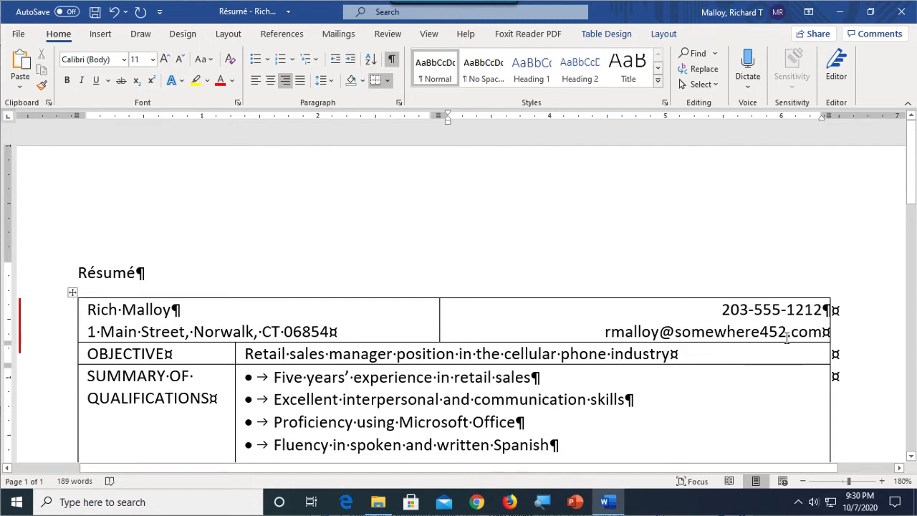
key(BackSpace)
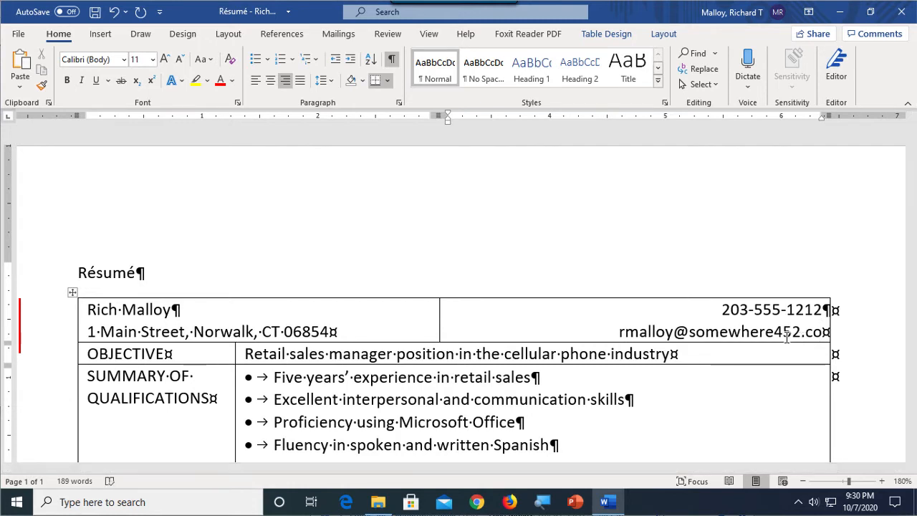
text(m)
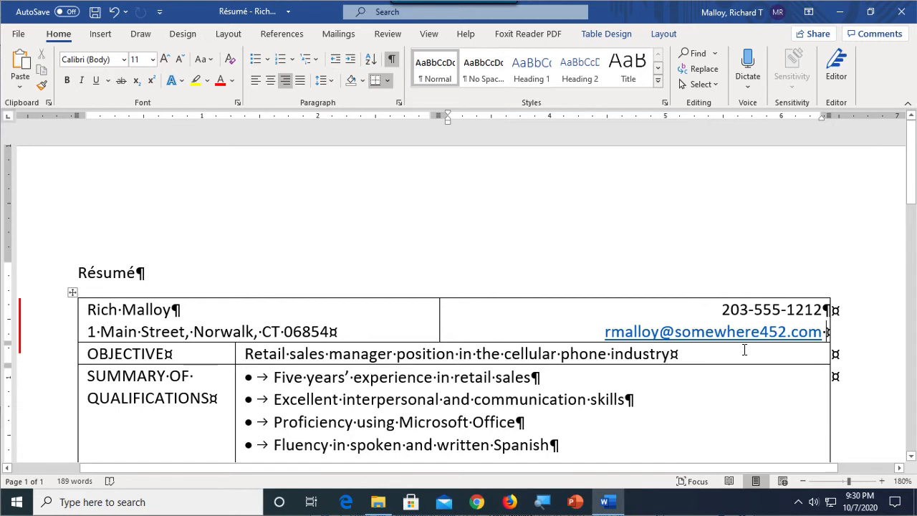
Step: Remove the hyperlink from the e-mail address
right_click(702, 336)
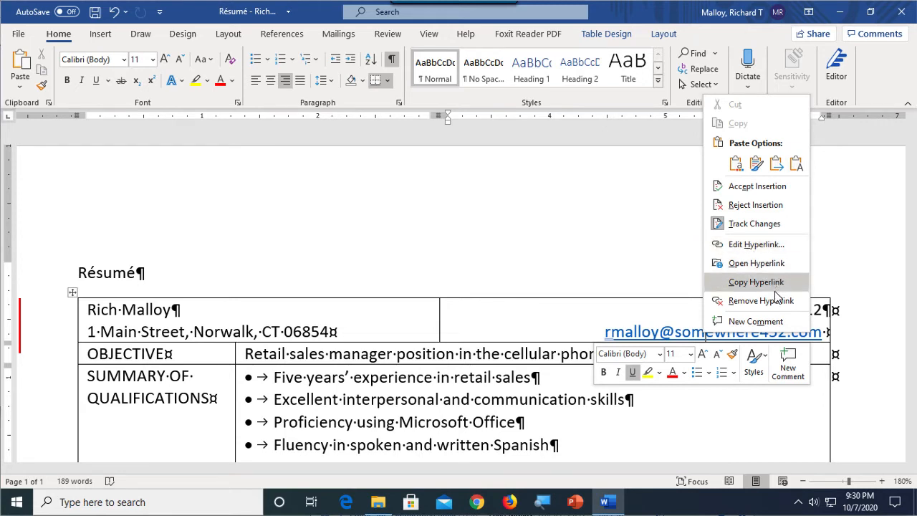
click(761, 301)
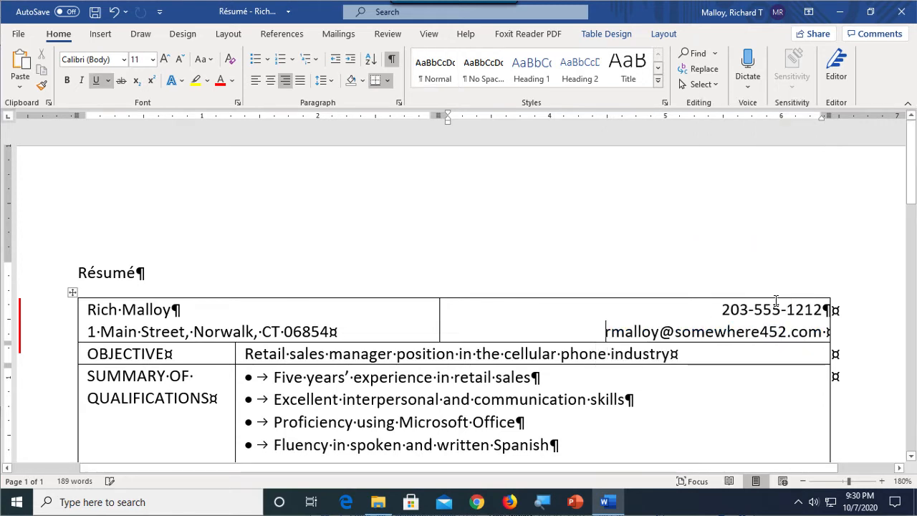
click(825, 338)
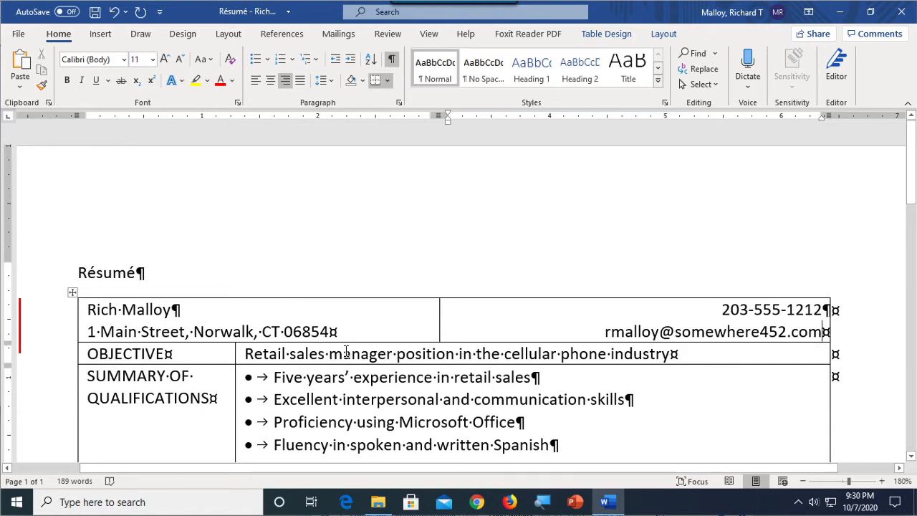
Step: Add a blank line after the address in the first cell and after the objective statement
scroll(406, 420, down, 2)
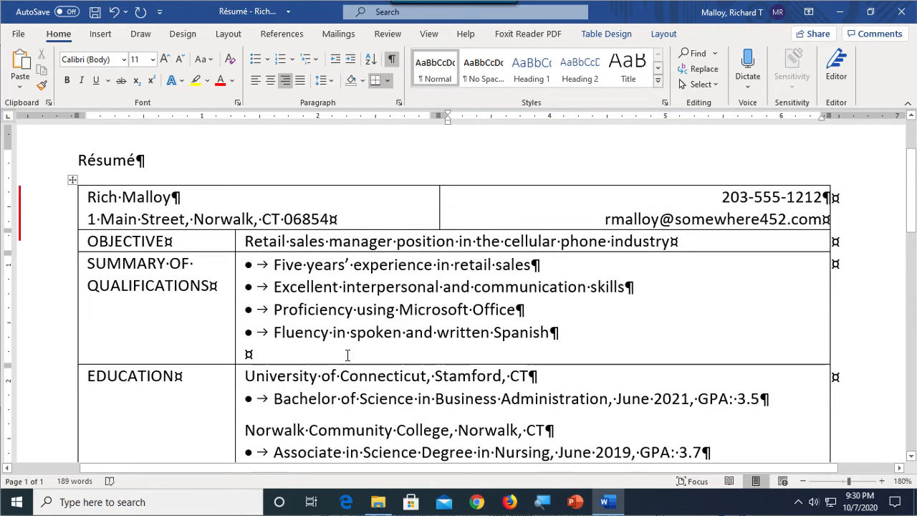
scroll(361, 385, up, 1)
click(333, 277)
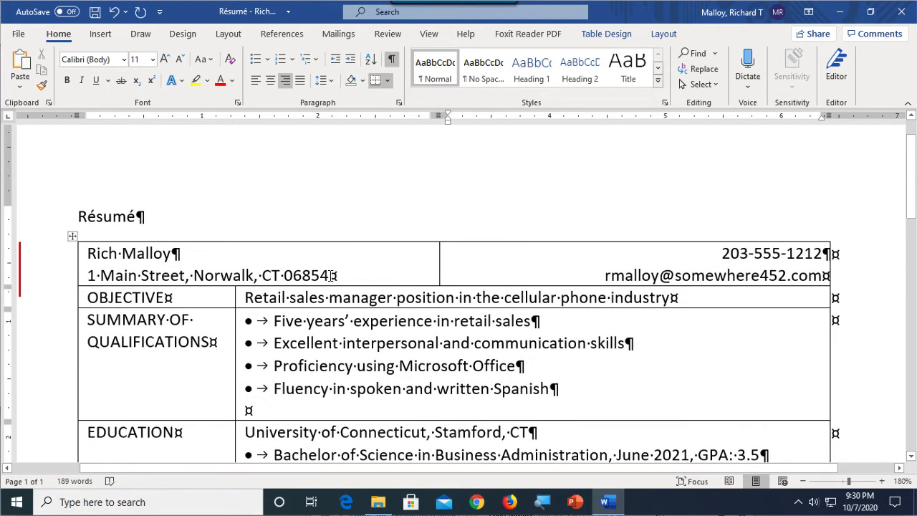
key(Return)
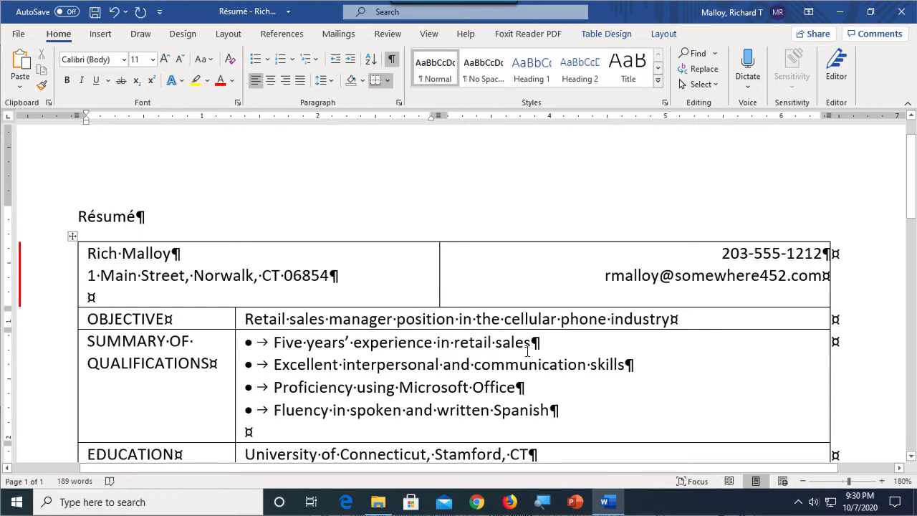
click(667, 322)
key(Return)
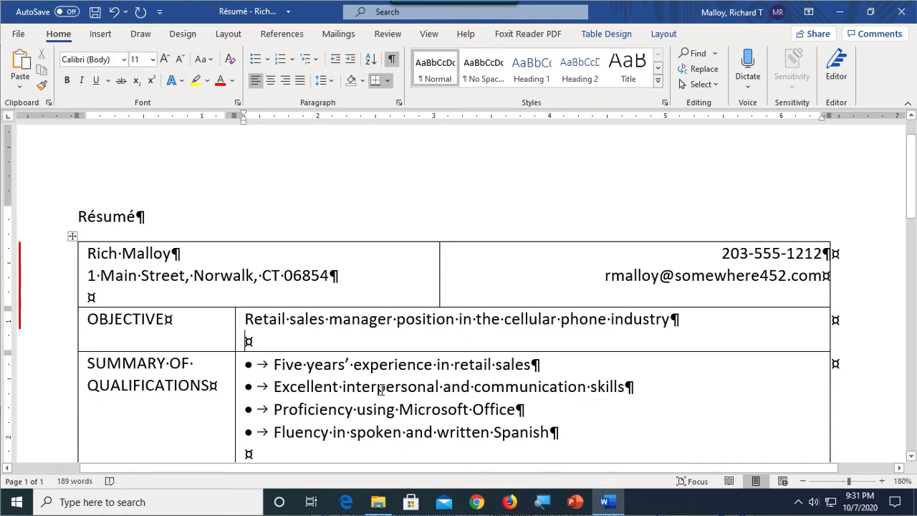
Step: Enlarge the name in the header cell to 16 pt and make it bold
click(408, 279)
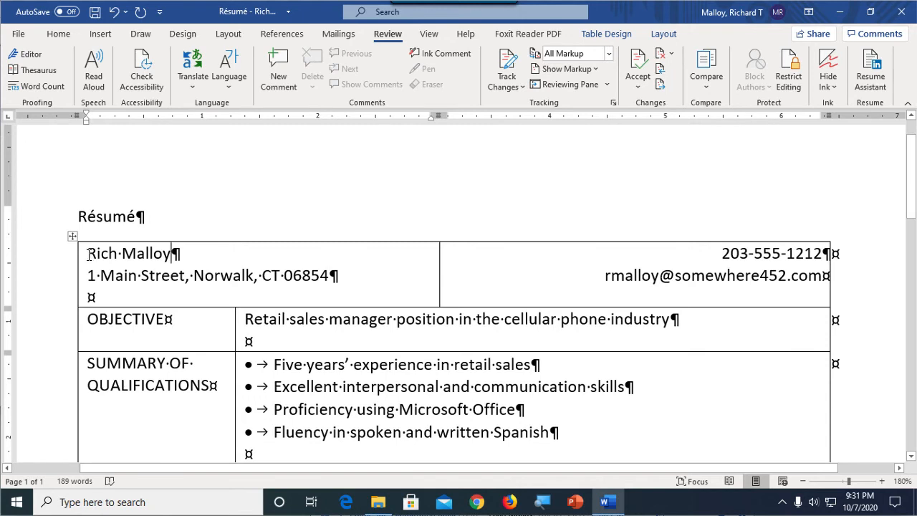
drag(88, 253, 182, 256)
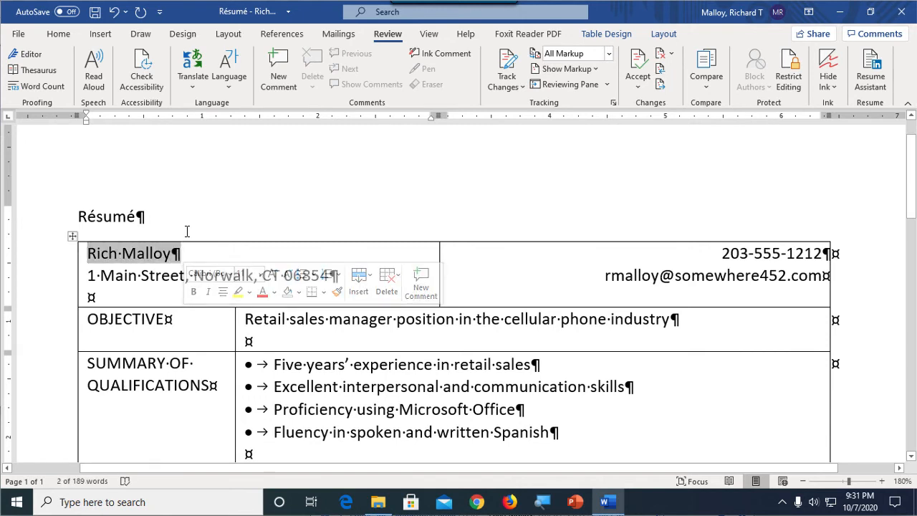
click(64, 35)
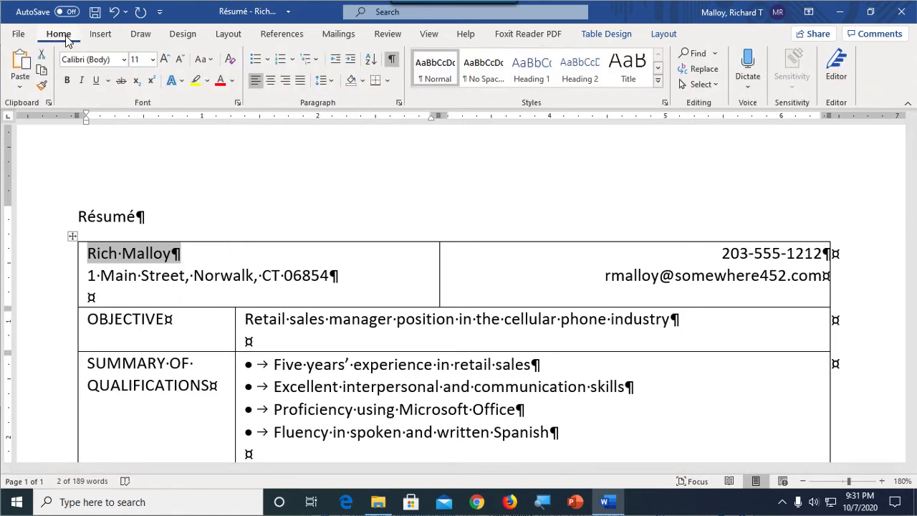
click(165, 60)
click(166, 60)
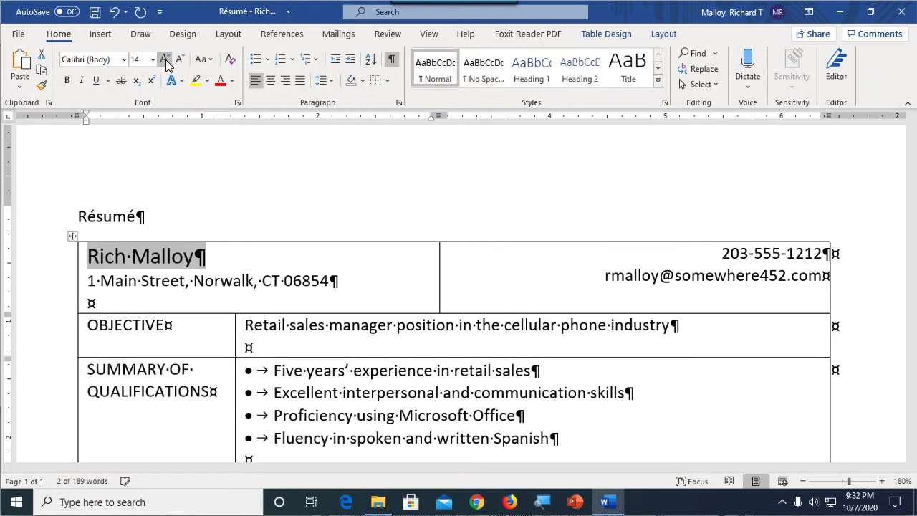
click(165, 60)
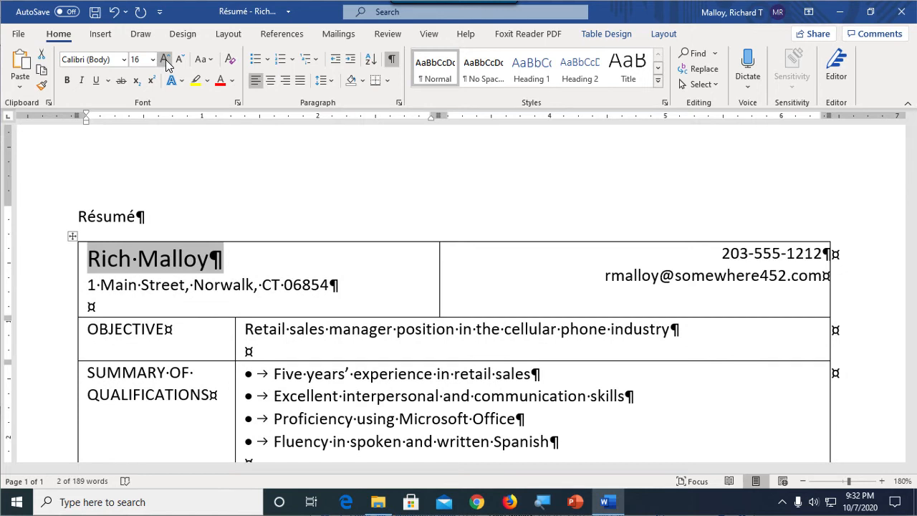
click(66, 80)
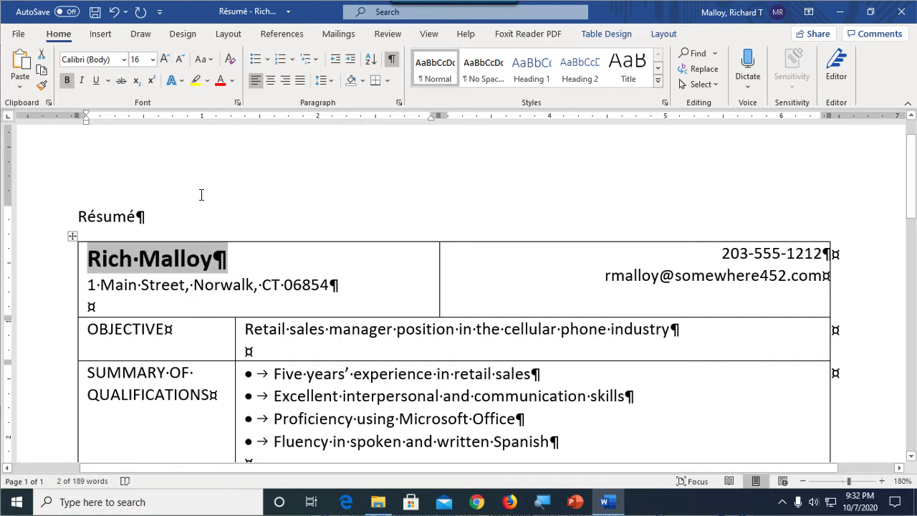
Step: Set the spacing before the name paragraph to 12 pt
click(229, 34)
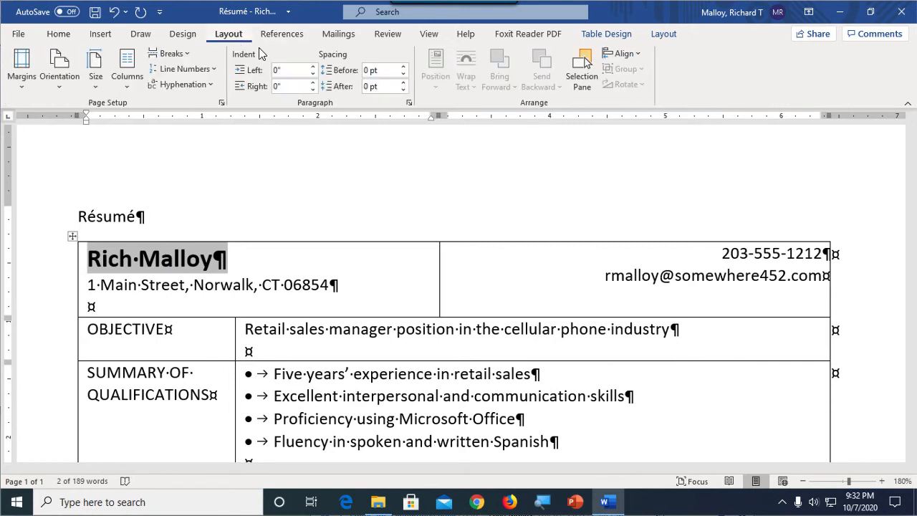
click(406, 70)
click(405, 69)
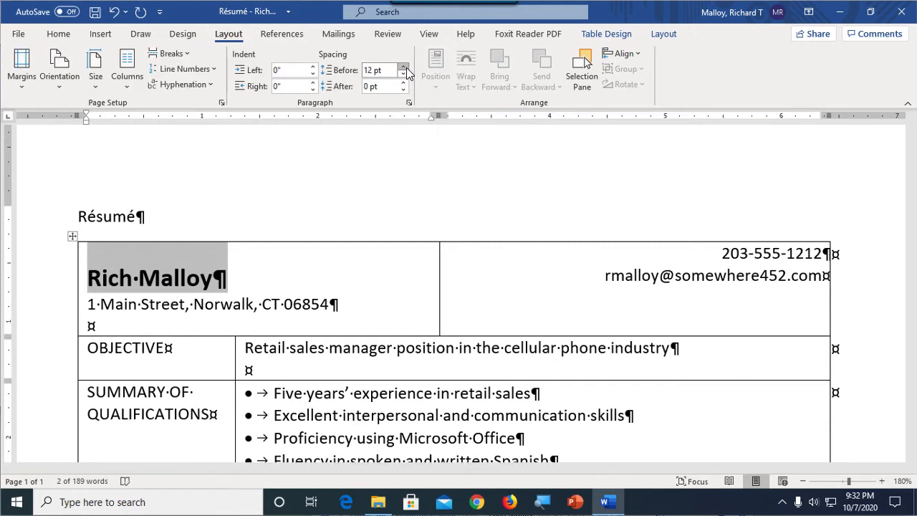
Step: Set the spacing before the phone number paragraph in the header's second cell to 18 pt
click(722, 254)
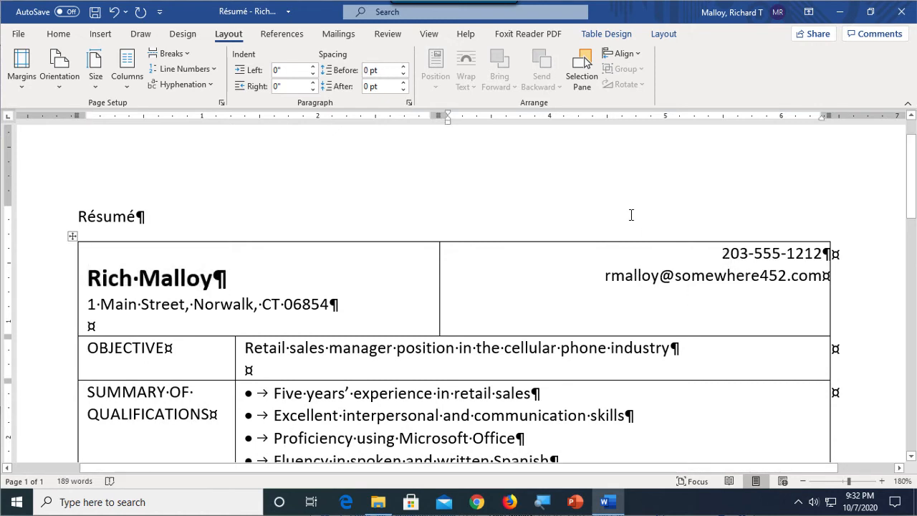
click(404, 67)
click(403, 67)
click(403, 66)
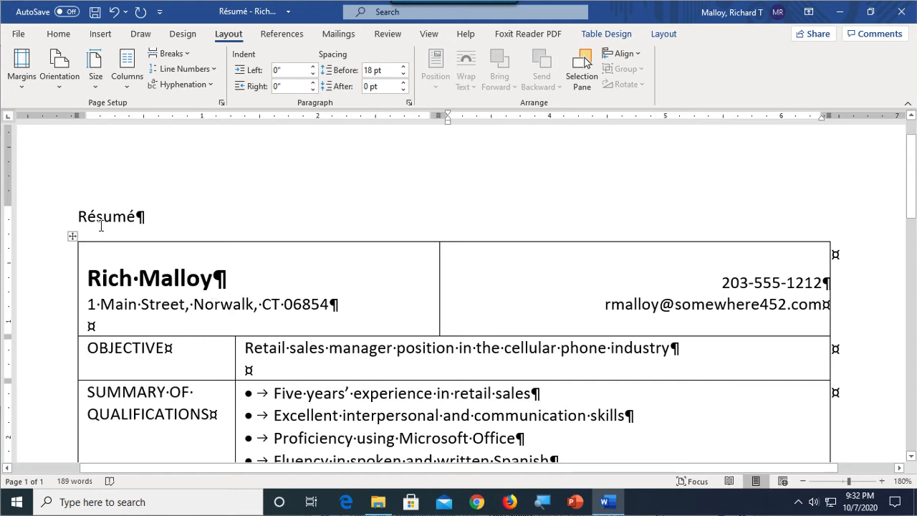
Step: Make the Résumé title above the table bold and enlarge it to 16 pt
drag(78, 216, 183, 215)
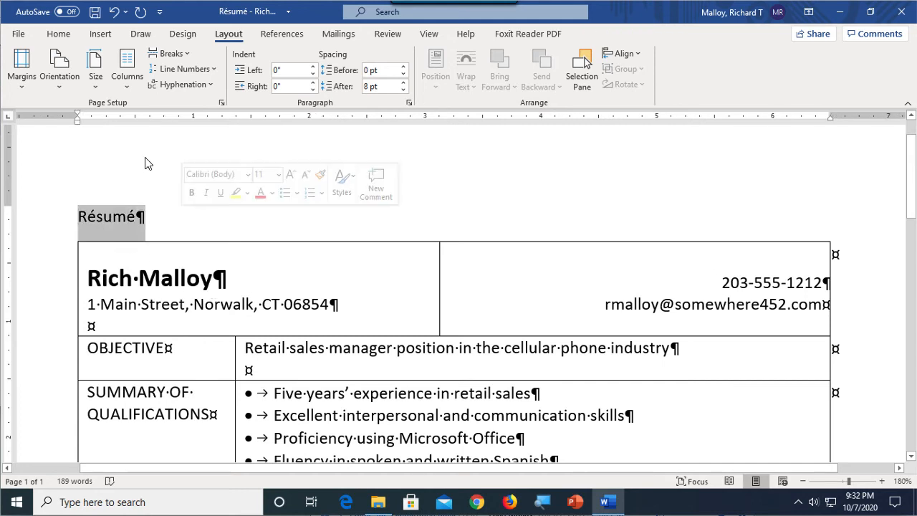
click(62, 36)
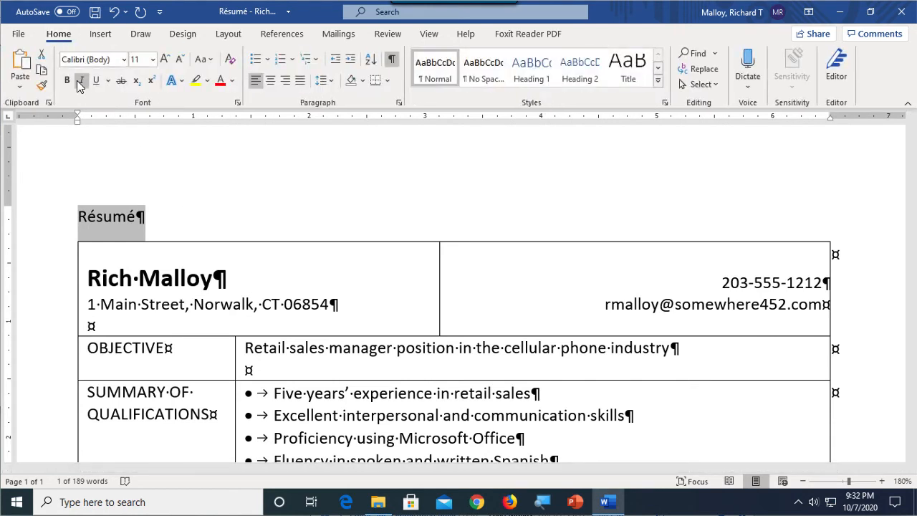
click(66, 81)
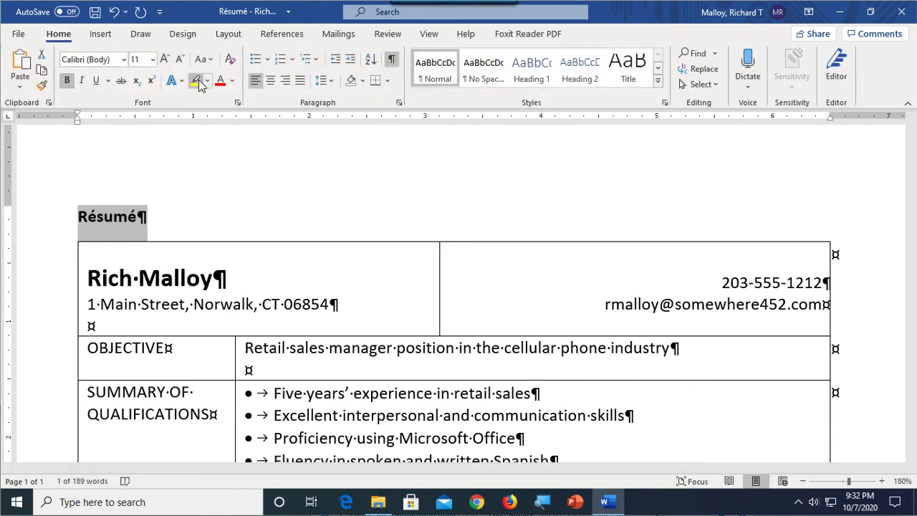
triple_click(164, 60)
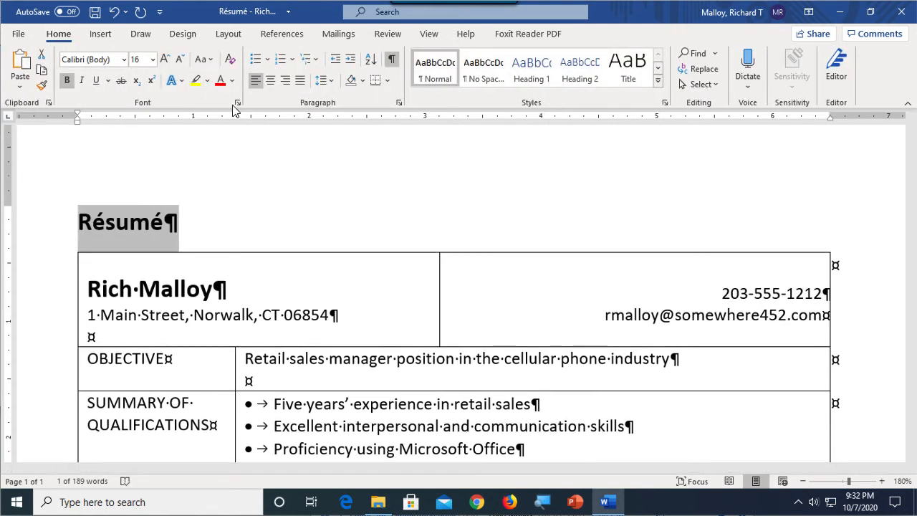
Step: Center the Résumé title and convert it to uppercase
click(270, 80)
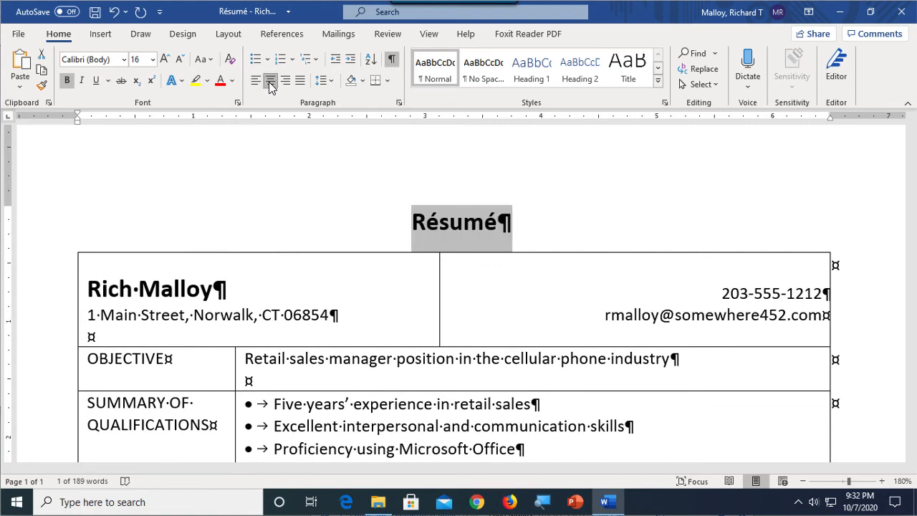
click(202, 60)
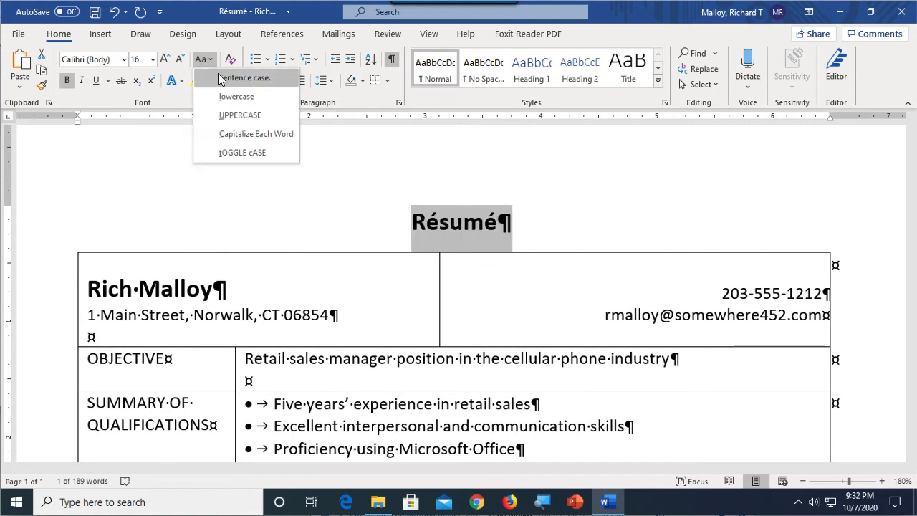
click(240, 116)
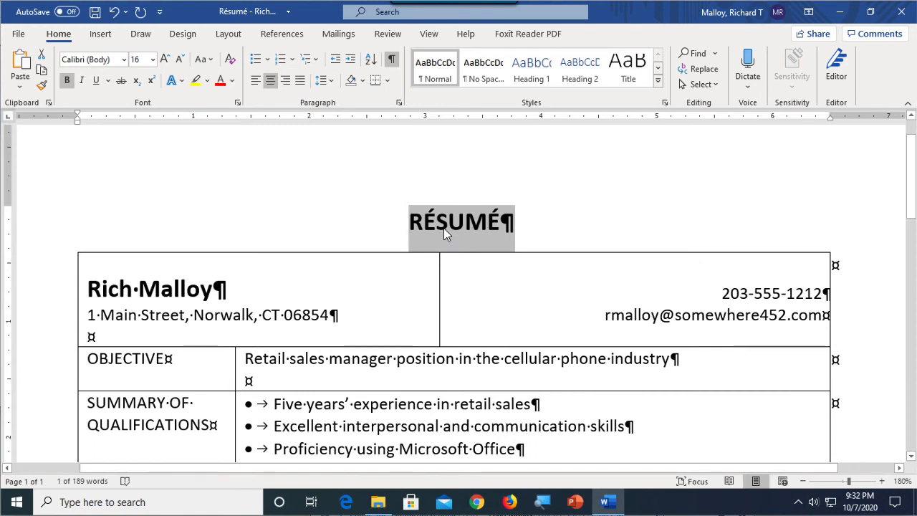
Step: Expand the title's character spacing by 4 pt
click(238, 103)
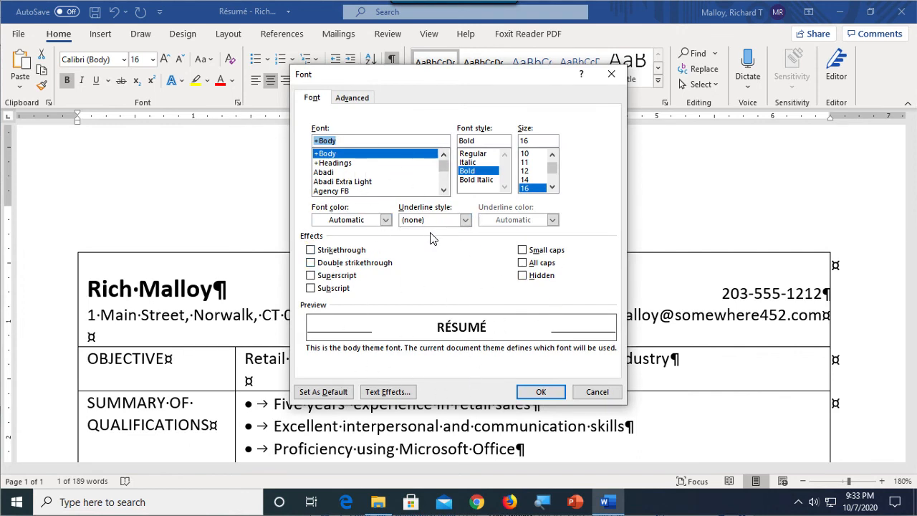
click(354, 103)
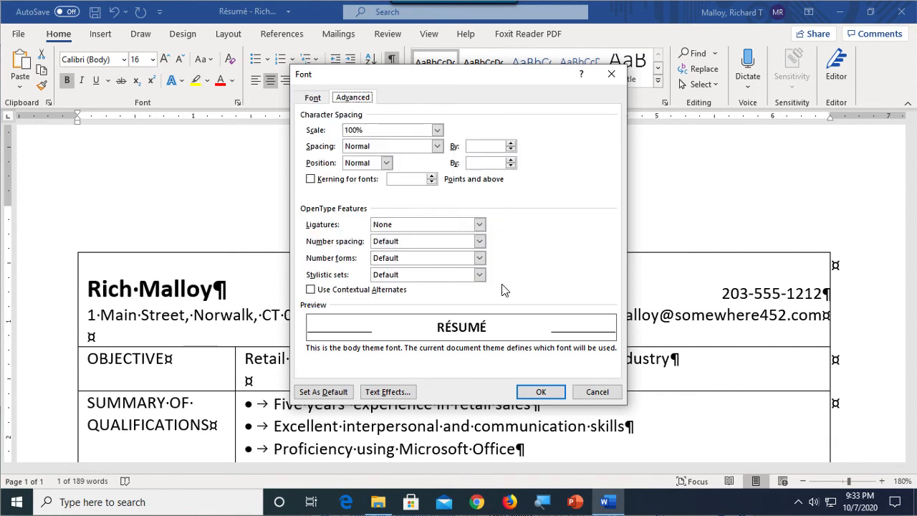
click(437, 146)
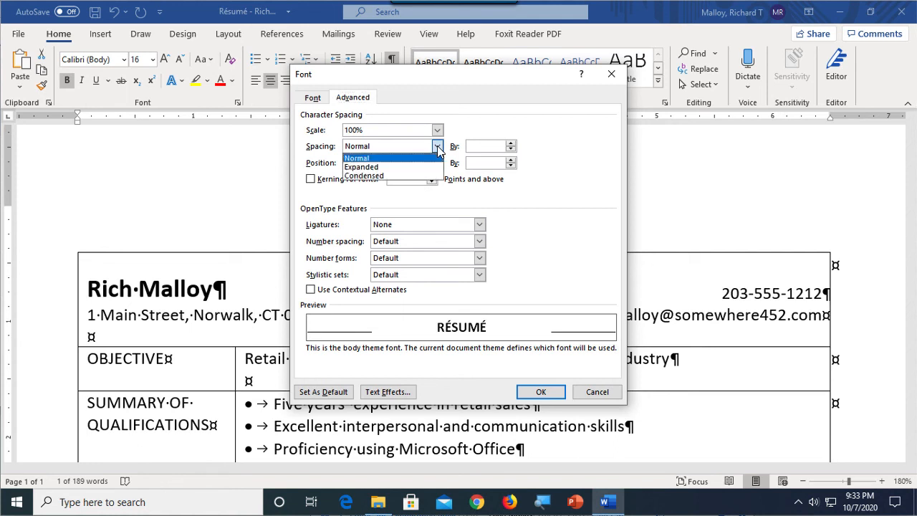
click(425, 168)
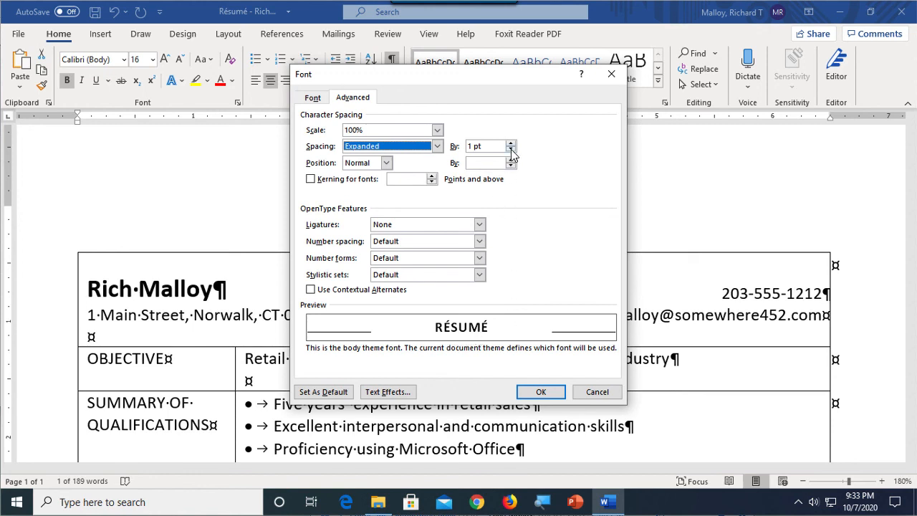
drag(494, 146, 467, 147)
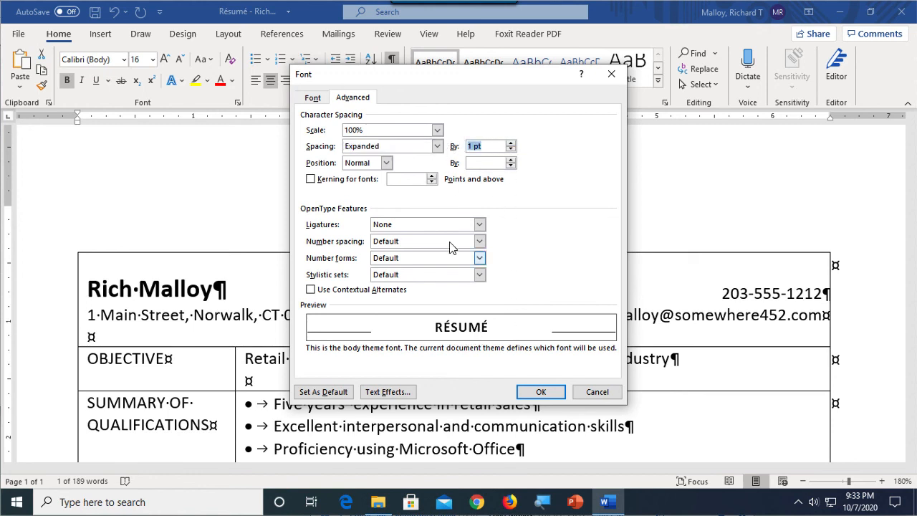
text(4)
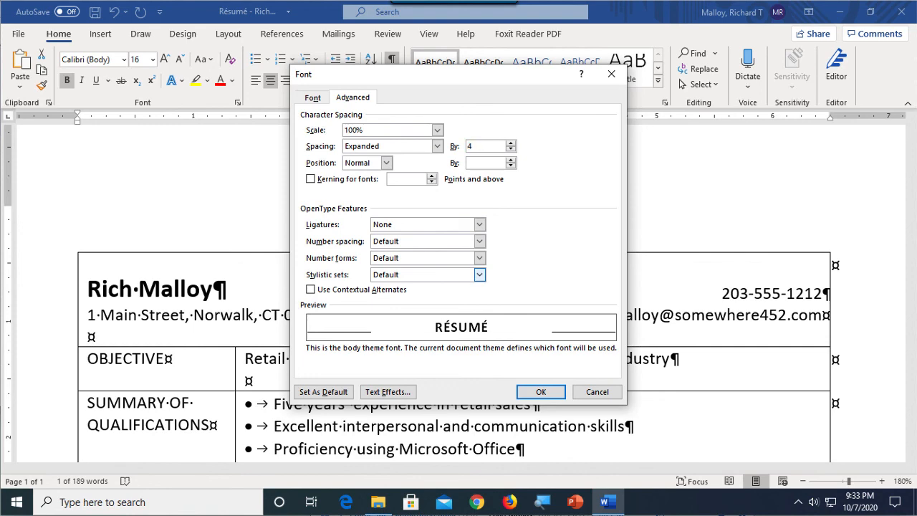
click(541, 392)
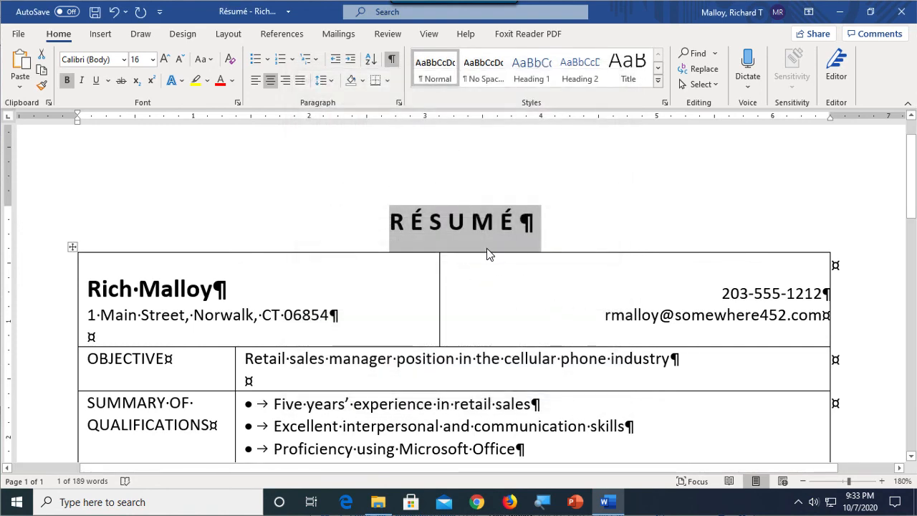
click(448, 270)
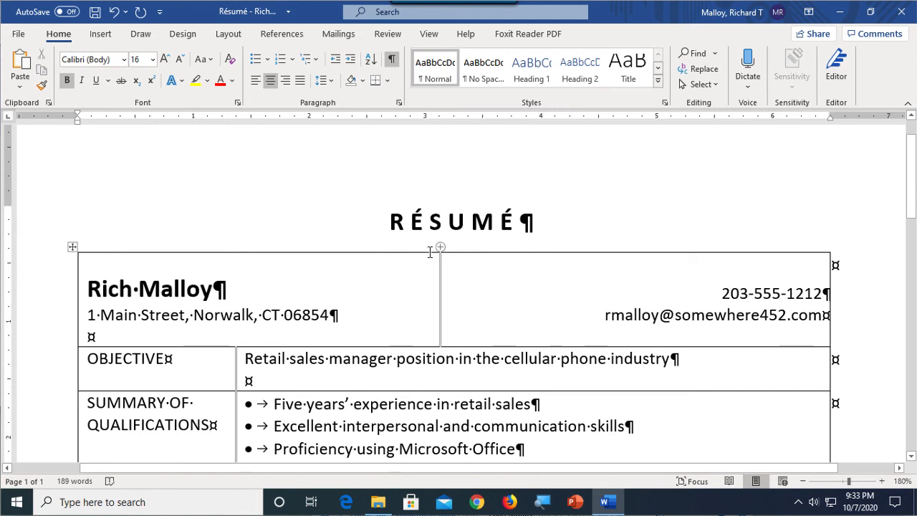